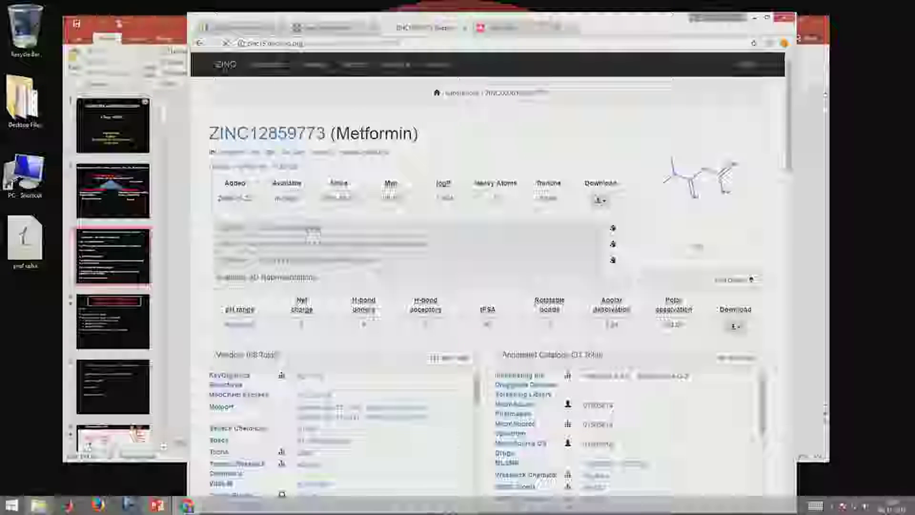
Step: Select the SMILES string on the ZINC12859773 (Metformin) detail page
left_click_drag(322, 228, 257, 228)
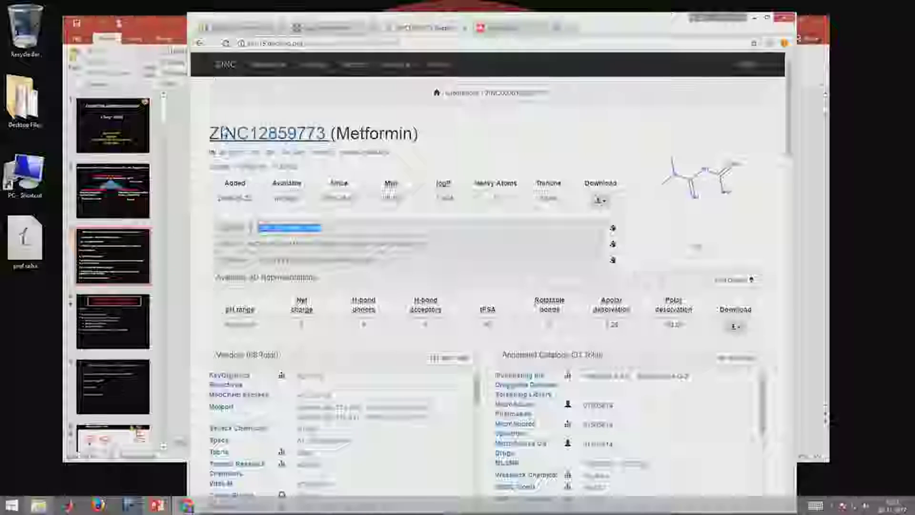
Step: Paste metformin's SMILES into Molinspiration and calculate its properties (TPSA 88.99, MW 129.17)
left_click(241, 32)
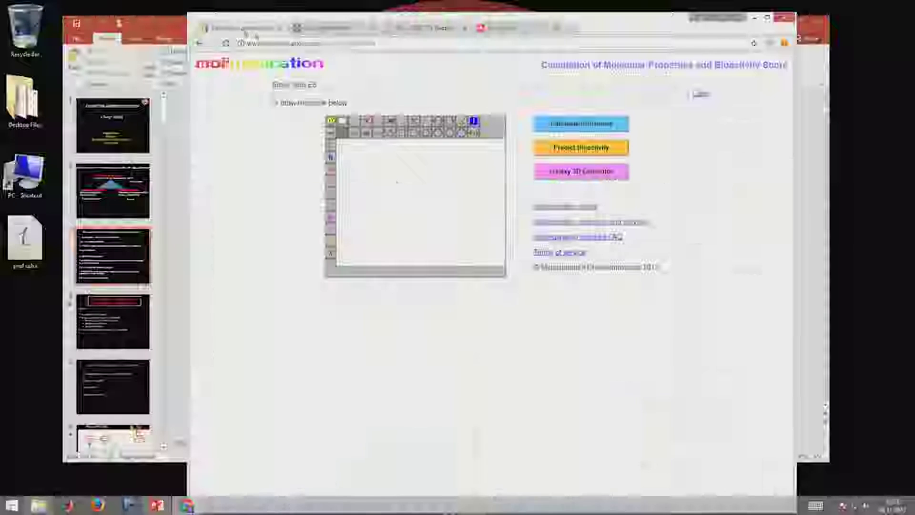
left_click(341, 94)
type("CN(C)C(=N)N=C(N)N")
left_click(586, 124)
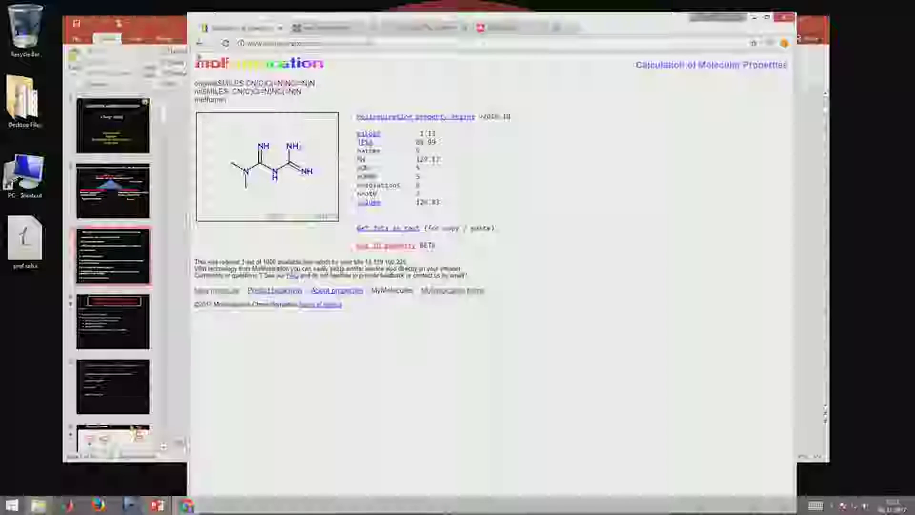
Step: Predict metformin's bioactivity scores, then generate its Galaxy 3D structure from the drawing page
key("alt+Left")
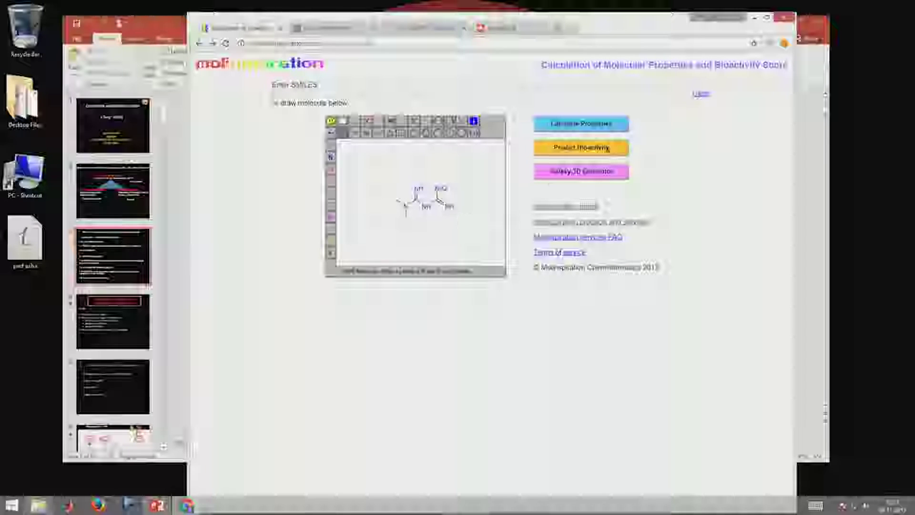
left_click(607, 149)
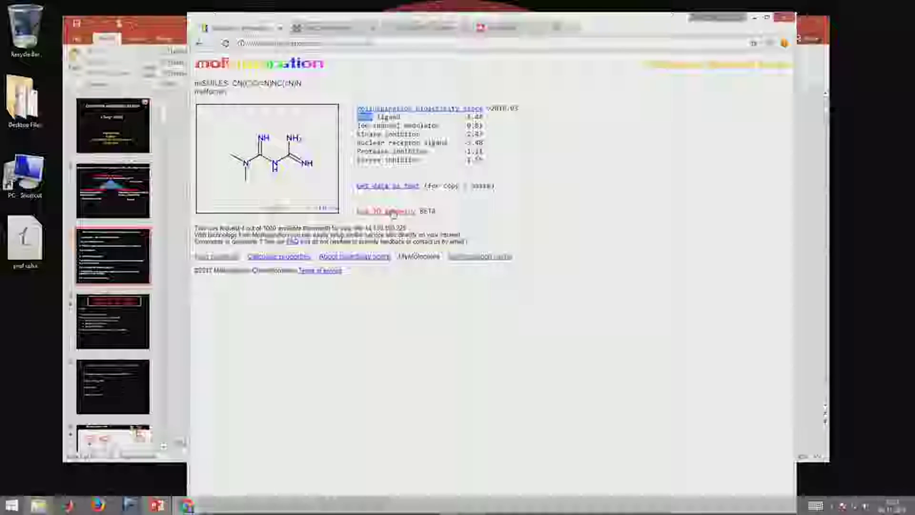
left_click(393, 212)
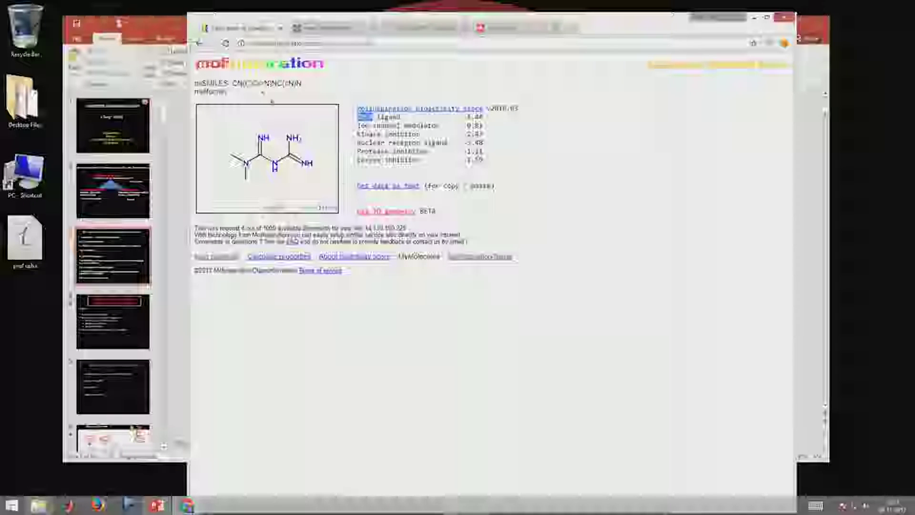
left_click(199, 44)
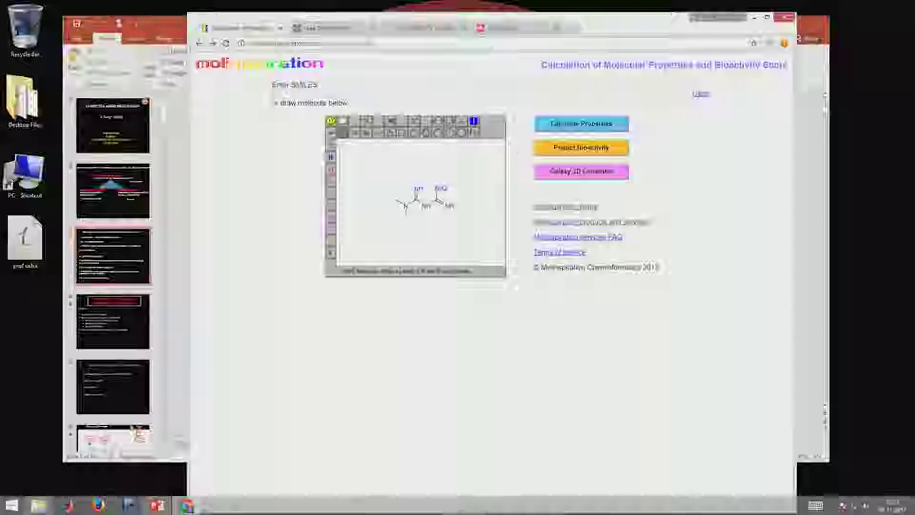
left_click(585, 174)
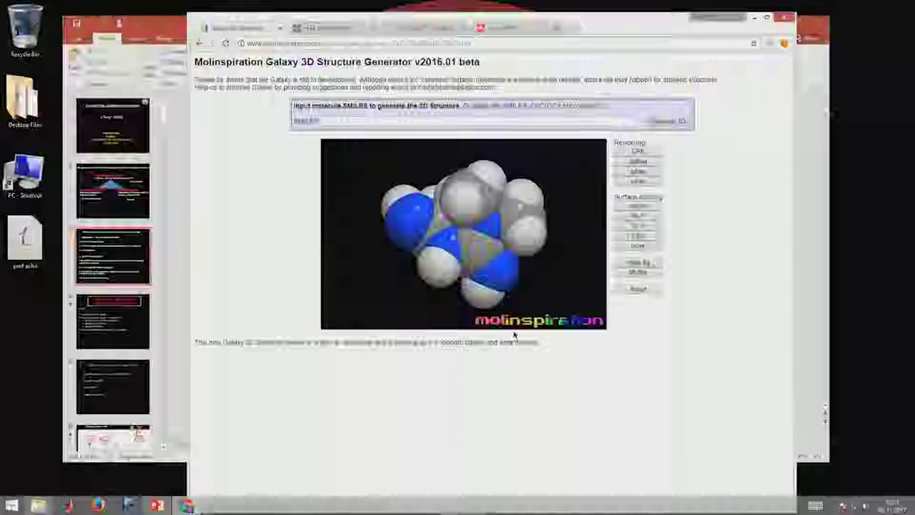
left_click(653, 236)
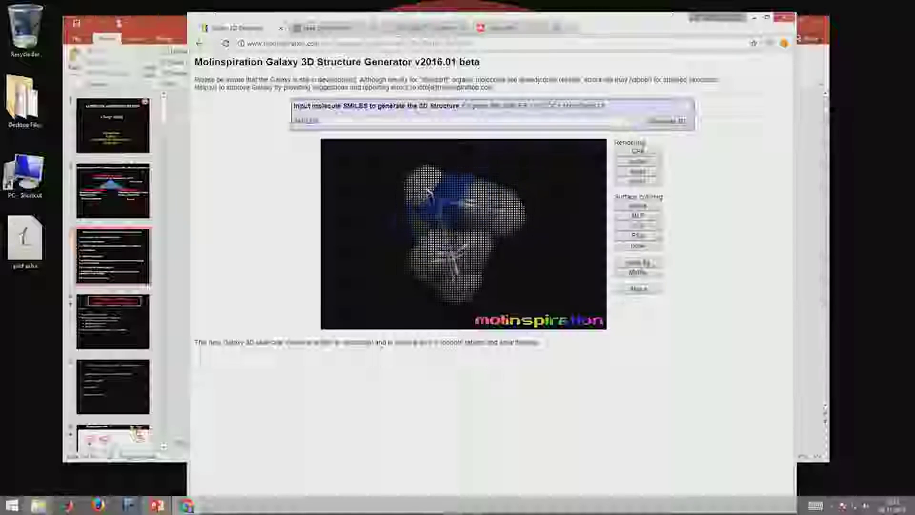
left_click(638, 206)
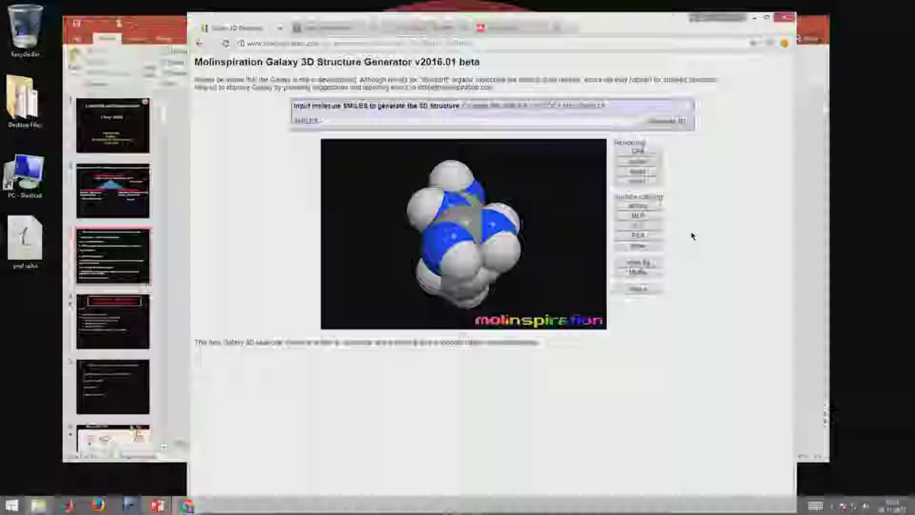
left_click(637, 235)
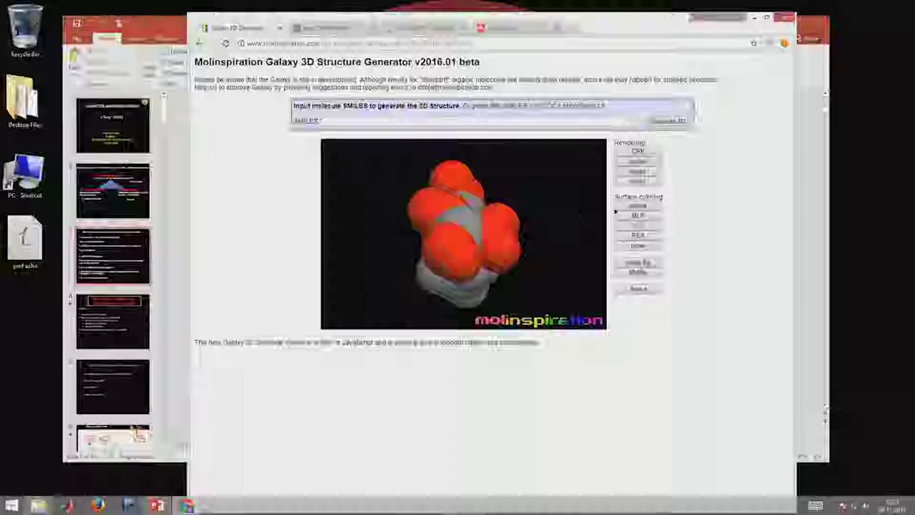
left_click(641, 207)
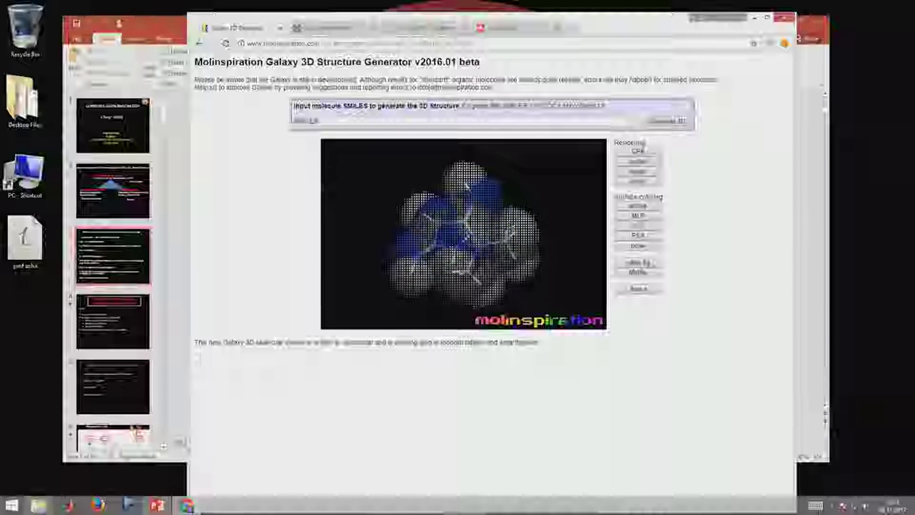
left_click(643, 235)
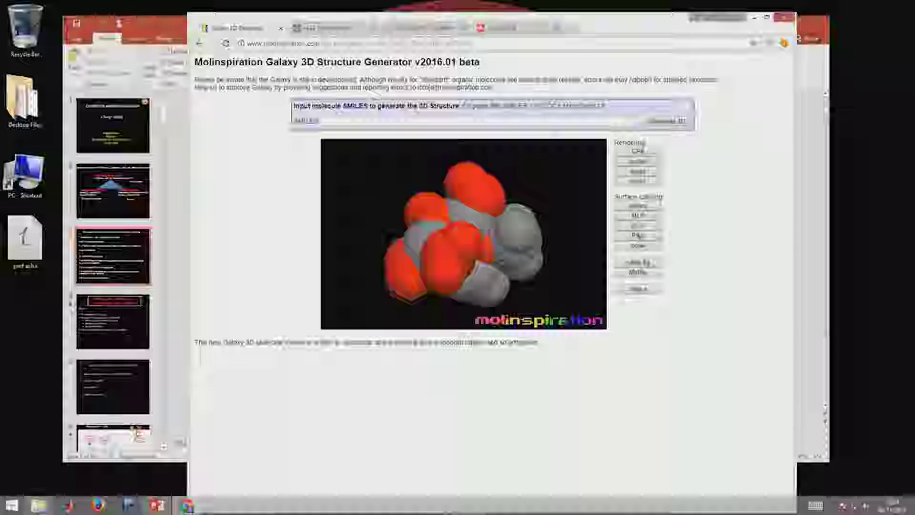
left_click(639, 246)
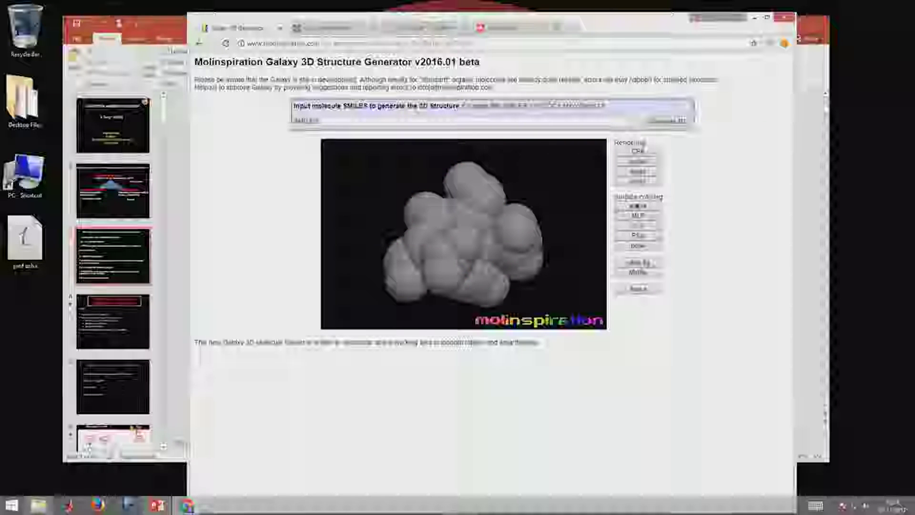
left_click(638, 205)
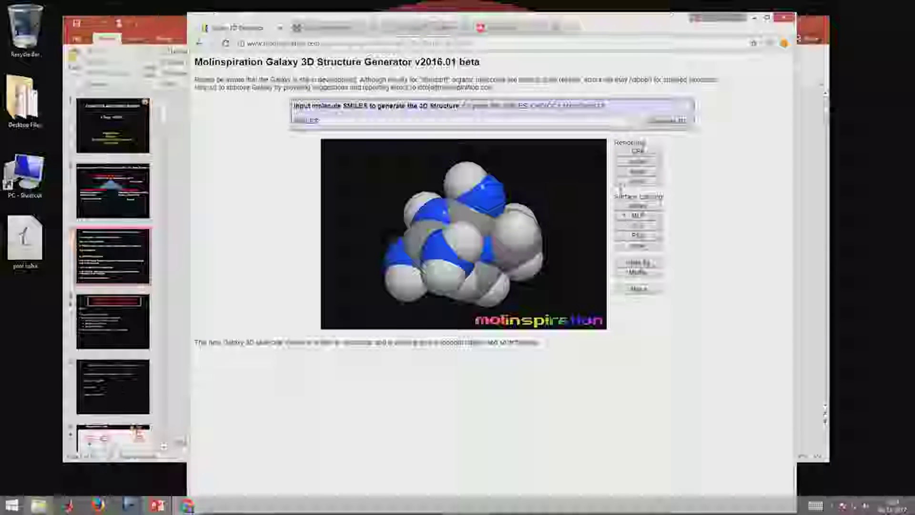
left_click(642, 162)
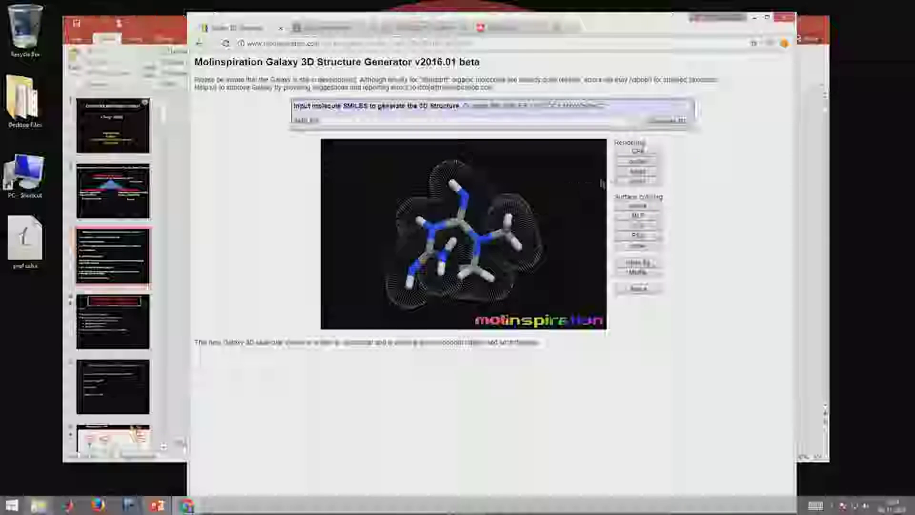
left_click_drag(587, 184, 554, 188)
left_click(638, 181)
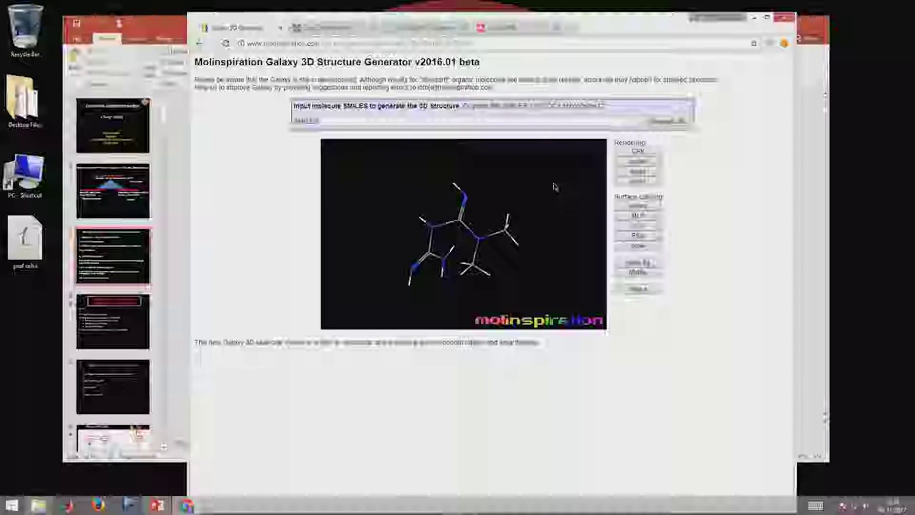
left_click(199, 46)
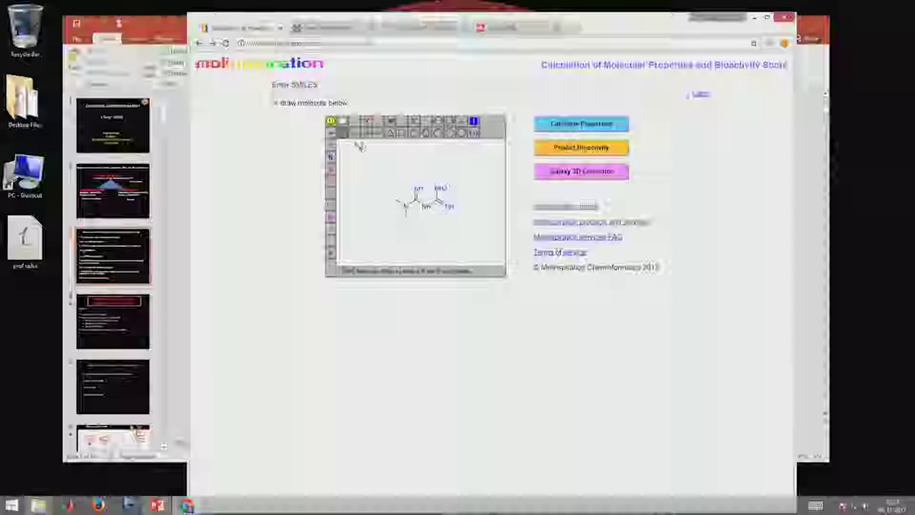
Step: Clear metformin from the editor and draw a benzene ring with a two-bond side chain
left_click(344, 121)
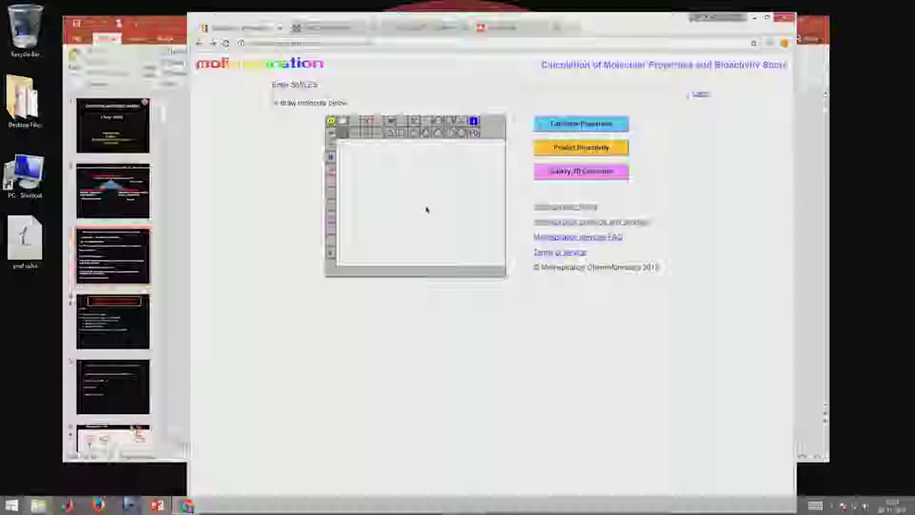
left_click(427, 134)
left_click(401, 194)
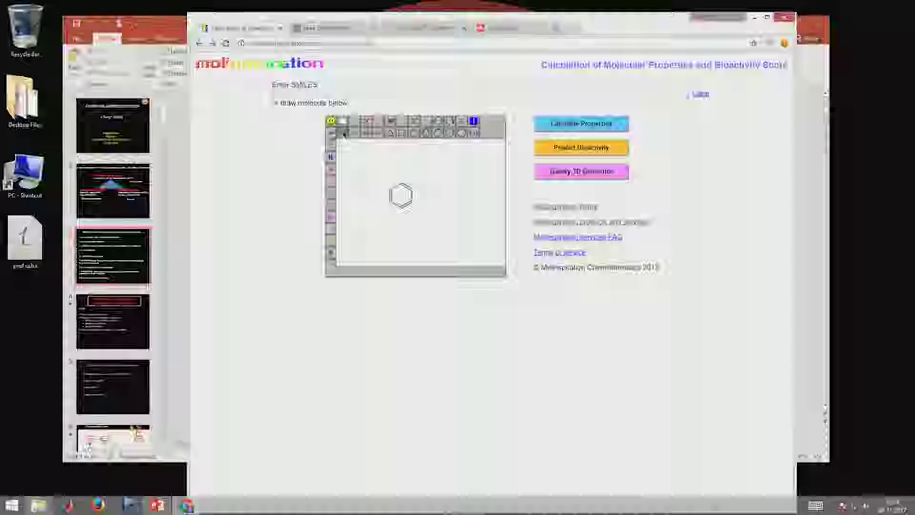
left_click_drag(410, 201, 423, 209)
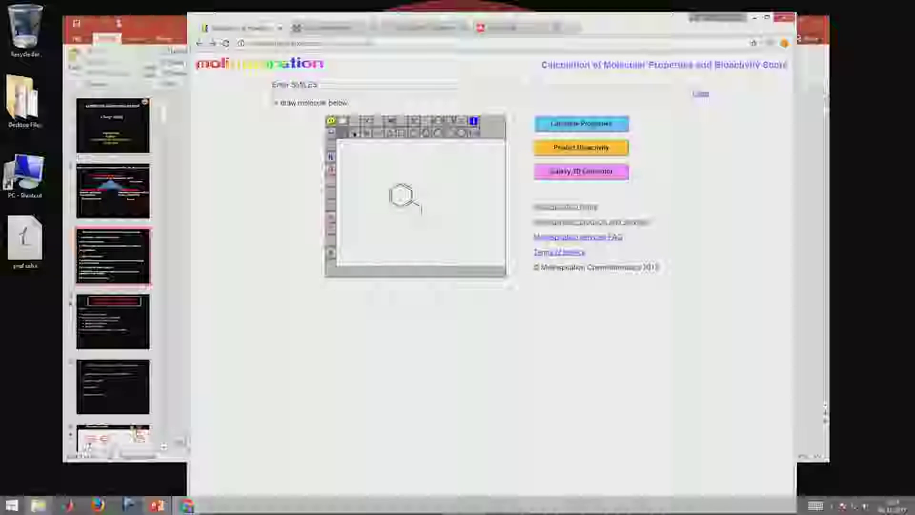
left_click(420, 219)
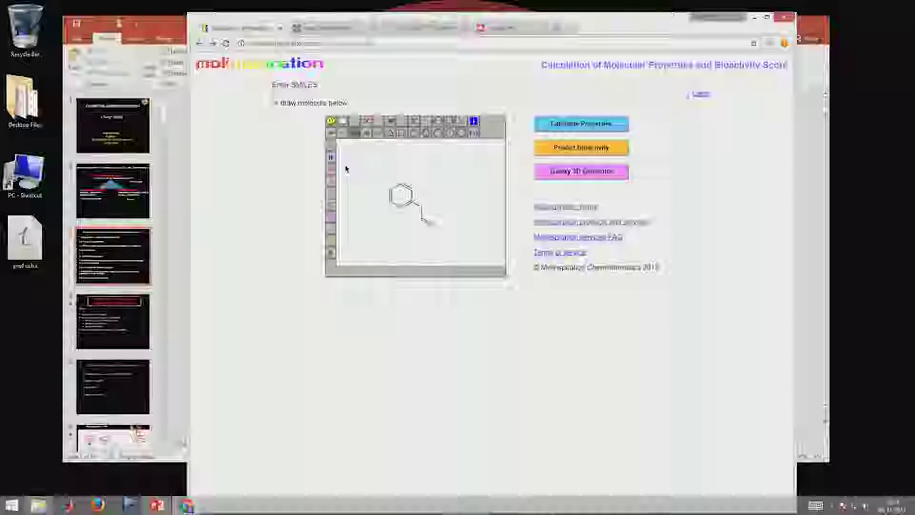
Step: Add a hydroxyl group on the ring's upper-left atom
left_click(390, 189)
left_click(331, 169)
left_click(378, 184)
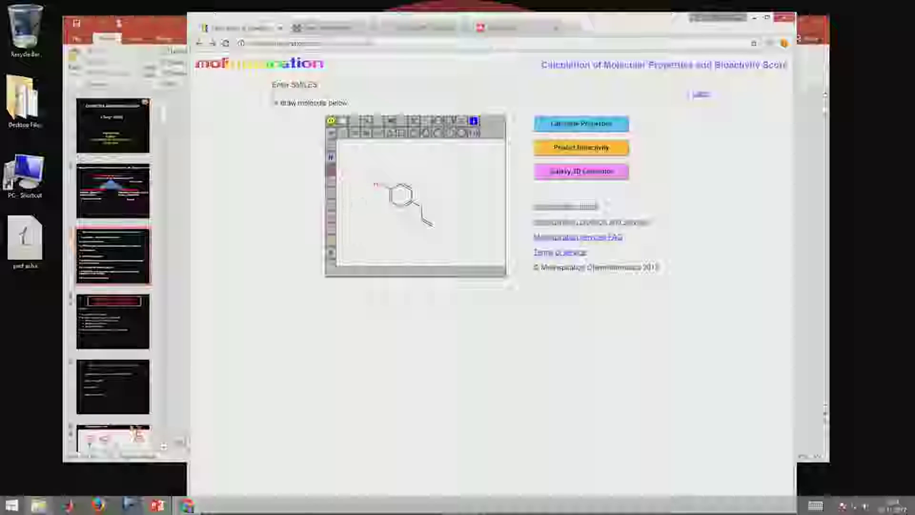
left_click(330, 157)
left_click(412, 188)
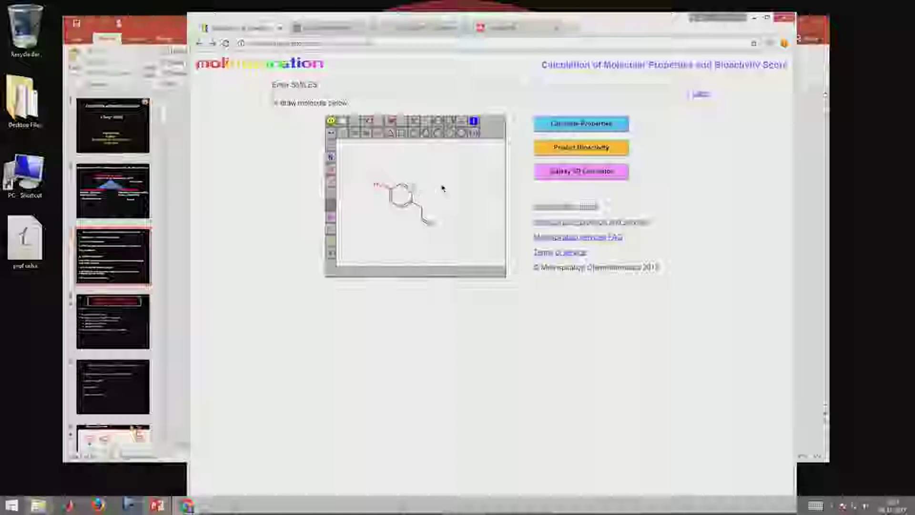
left_click(348, 135)
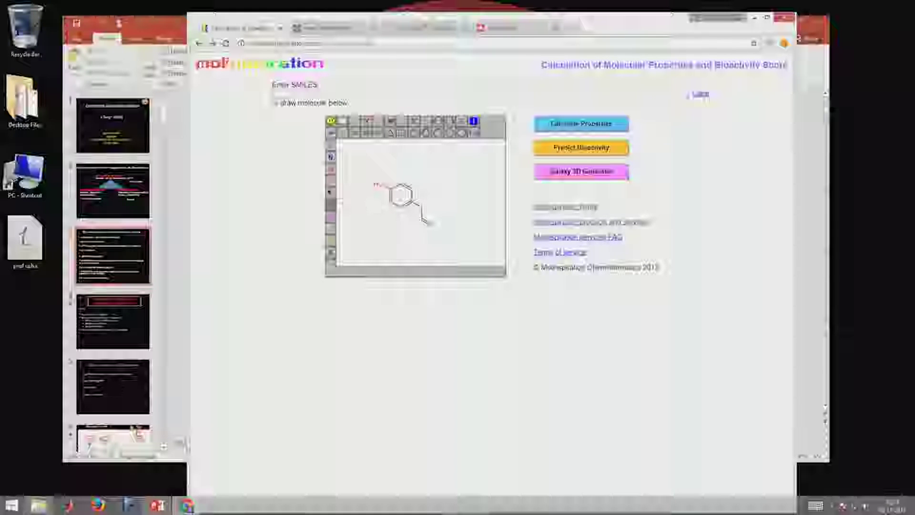
Step: Add a chlorine substituent on the ring's upper-right atom and submit for bioactivity prediction
left_click(344, 138)
left_click(413, 188)
left_click(332, 205)
left_click(420, 186)
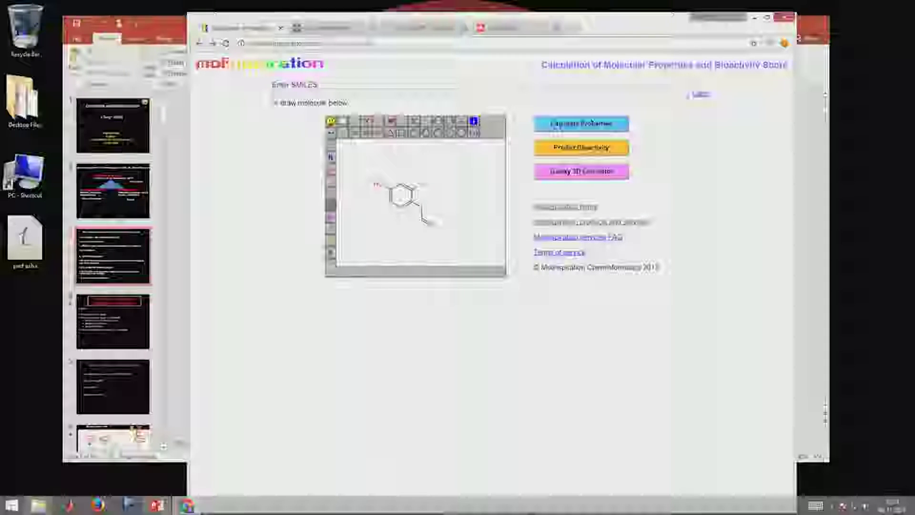
left_click(591, 125)
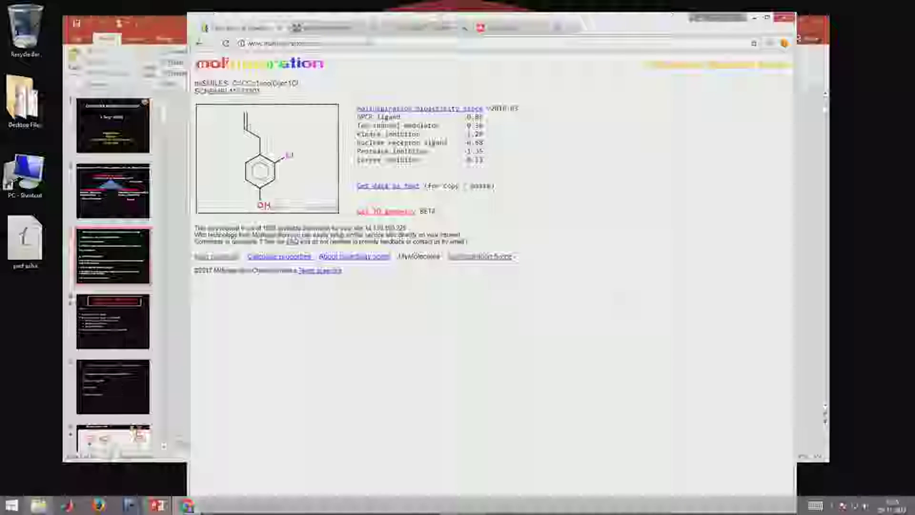
Step: Open the drawn chlorophenol's 3D space-filling model via 'Go to 3D geometry'
left_click(401, 211)
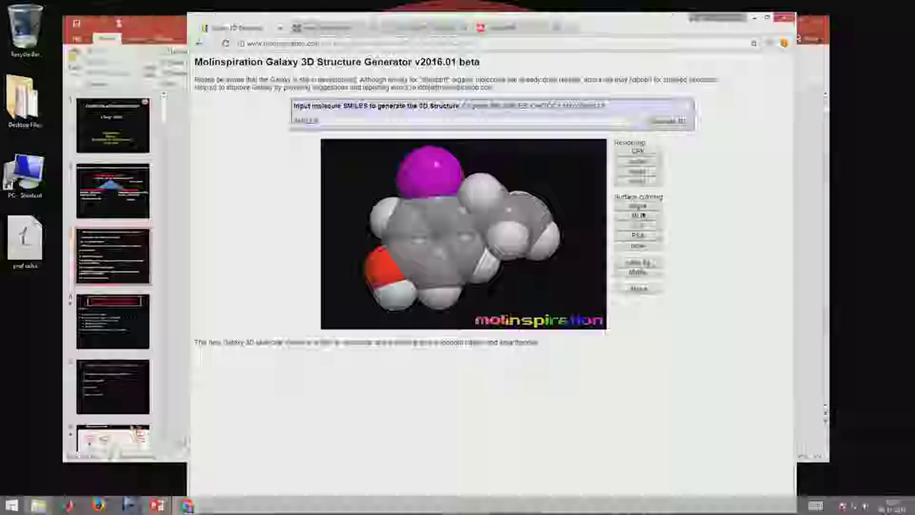
Step: Compare PSA and Atoms surface colouring, go back to the editor, and show the ADME slide
left_click(637, 235)
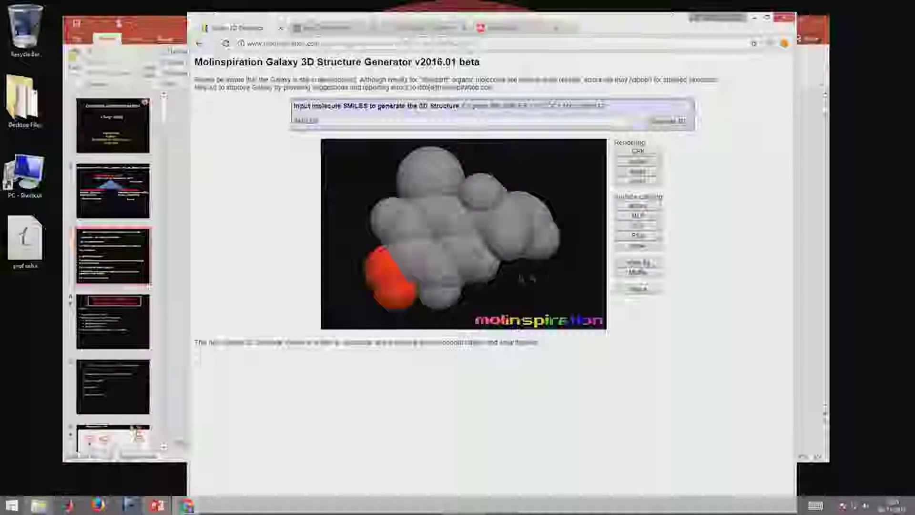
left_click(637, 206)
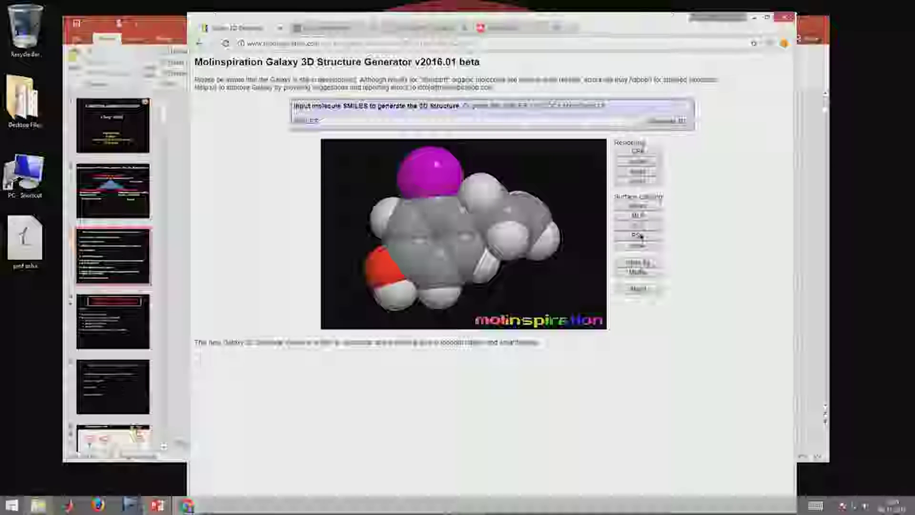
key("alt+Left")
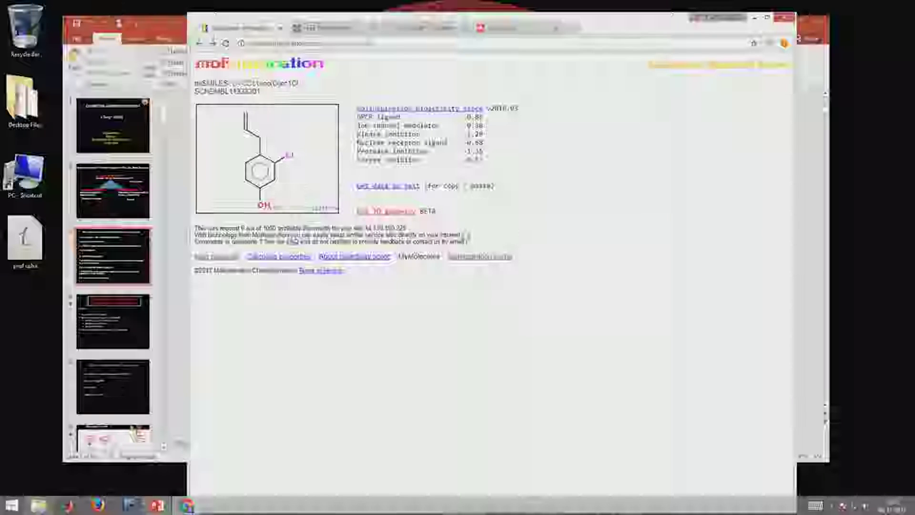
key("alt+Left")
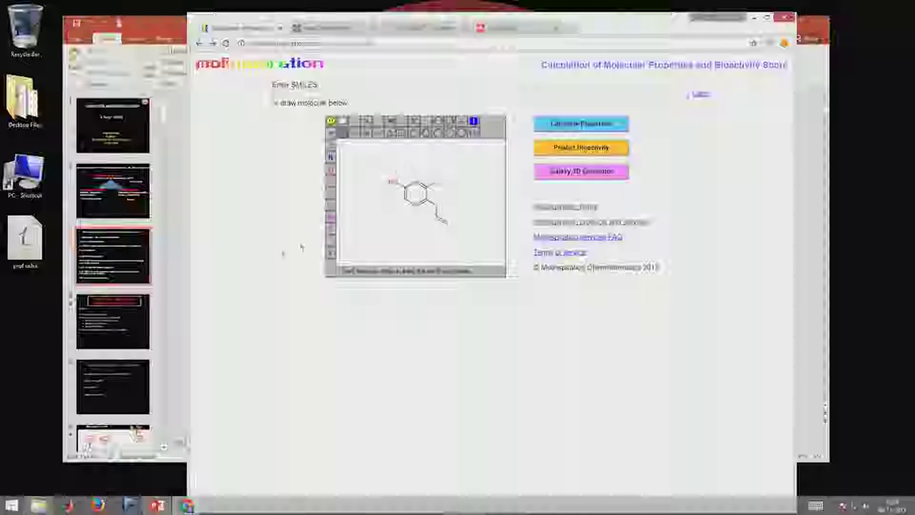
left_click(71, 353)
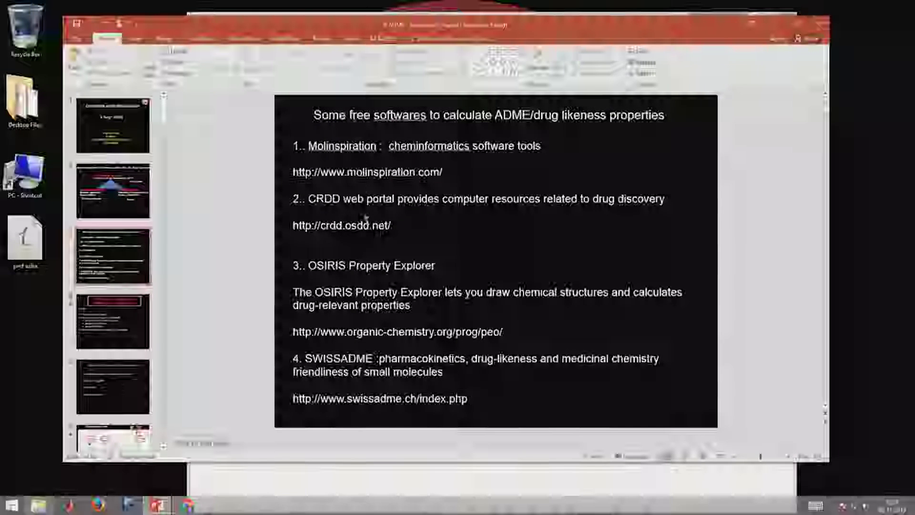
left_click(233, 472)
left_click(335, 29)
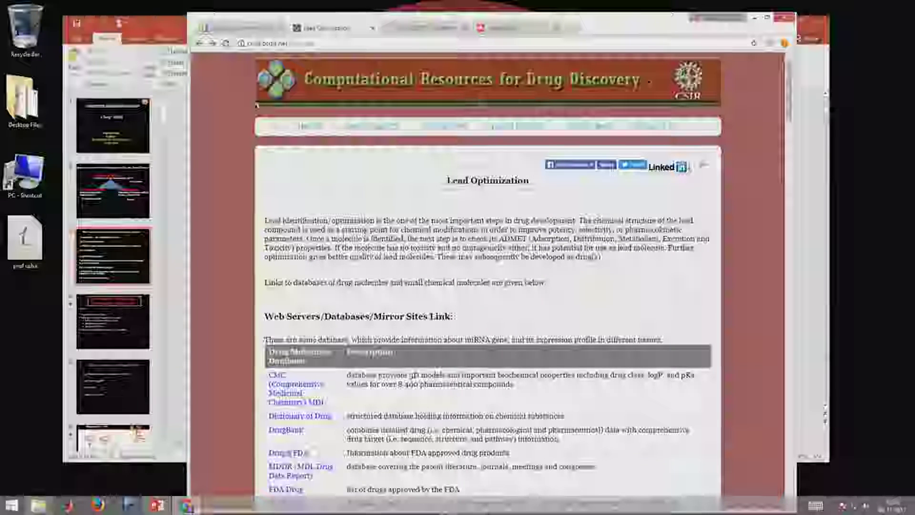
scroll(470, 287, "down", 10)
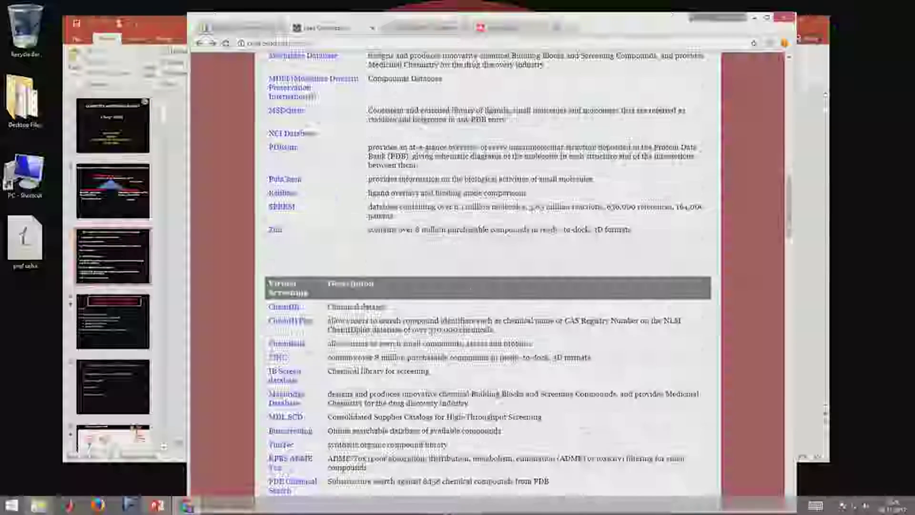
scroll(469, 287, "down", 3)
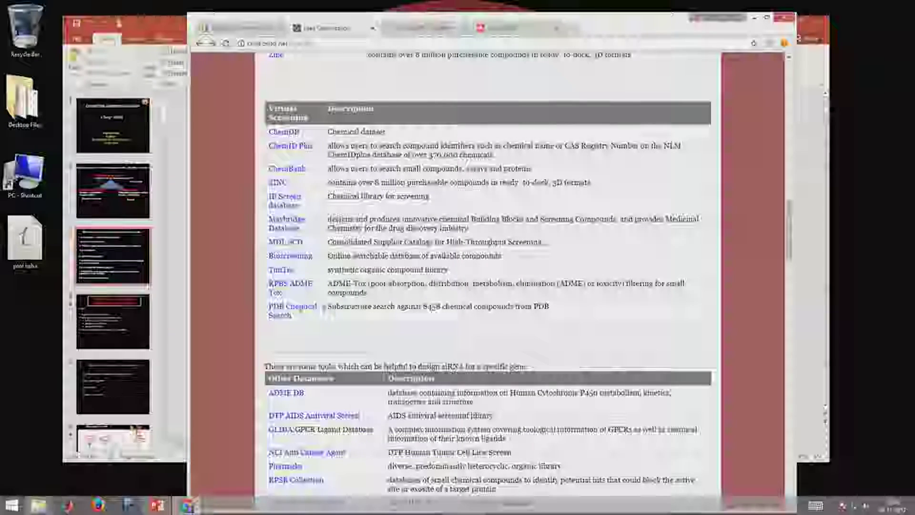
scroll(301, 296, "up", 7)
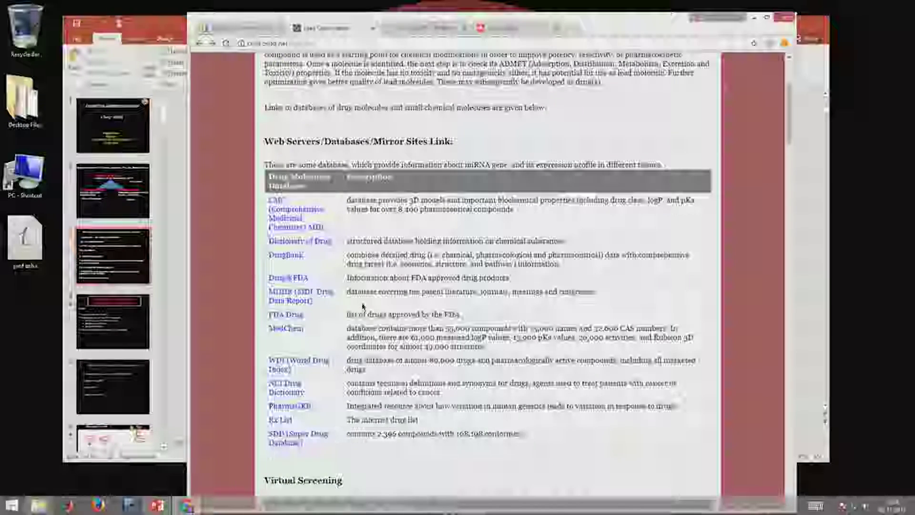
scroll(302, 296, "up", 4)
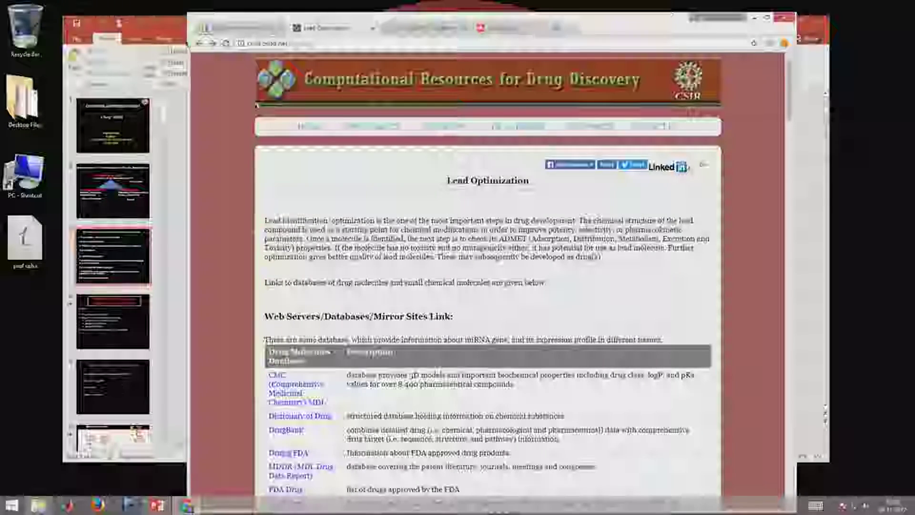
key("alt+Tab")
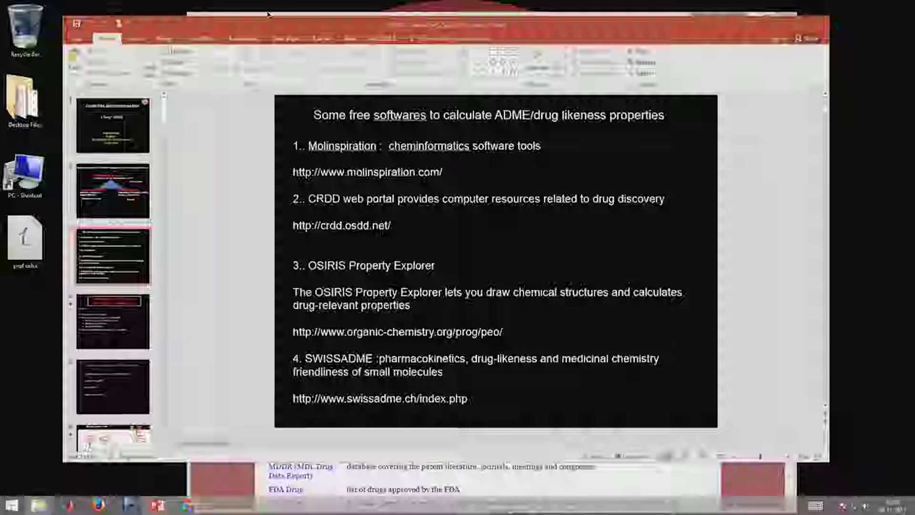
Step: Open a new empty browser tab, then return to the slide of software links
left_click(187, 505)
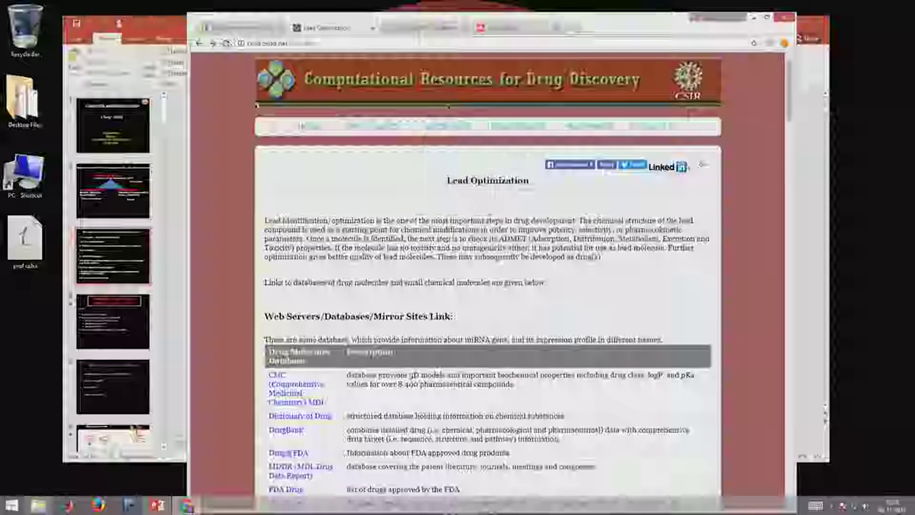
left_click(421, 28)
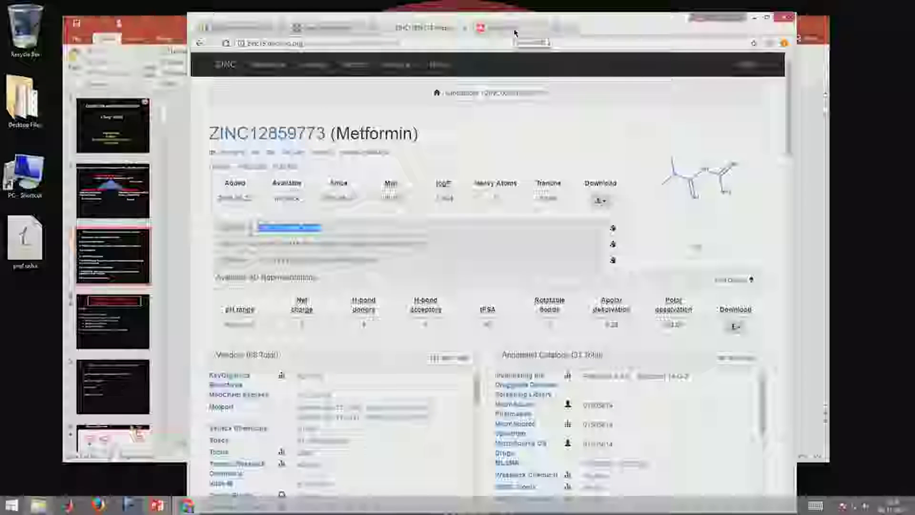
left_click(574, 29)
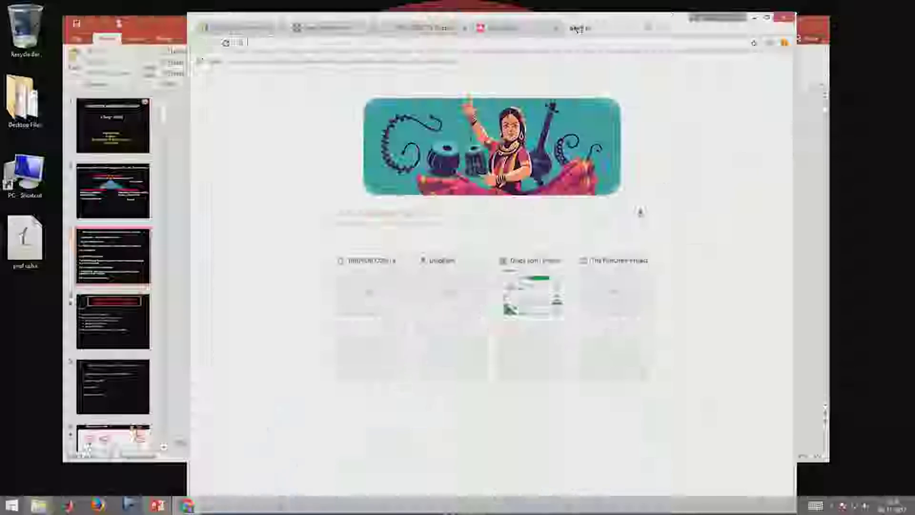
left_click(176, 20)
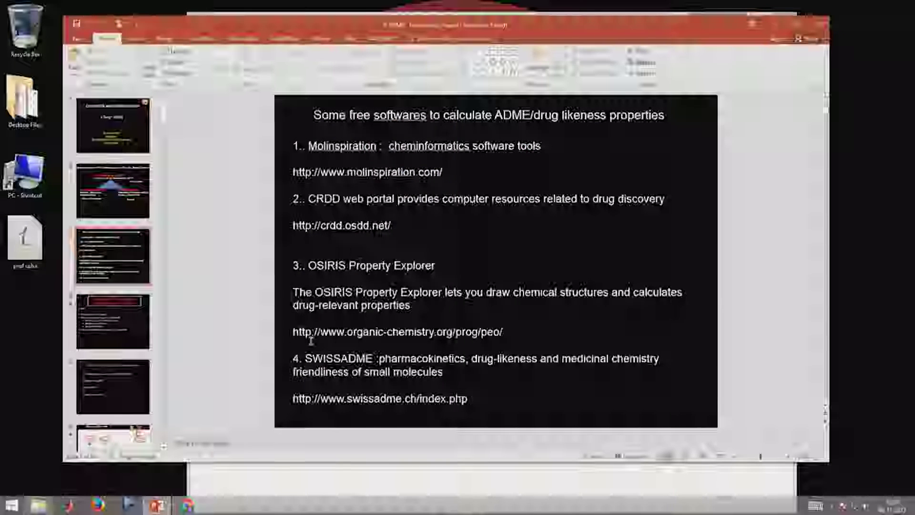
Step: Load OSIRIS Property Explorer from the slide's address, view Chemistry Tools, then switch to SwissADME
left_click(295, 332)
left_click_drag(296, 332, 506, 332)
key("ctrl+c")
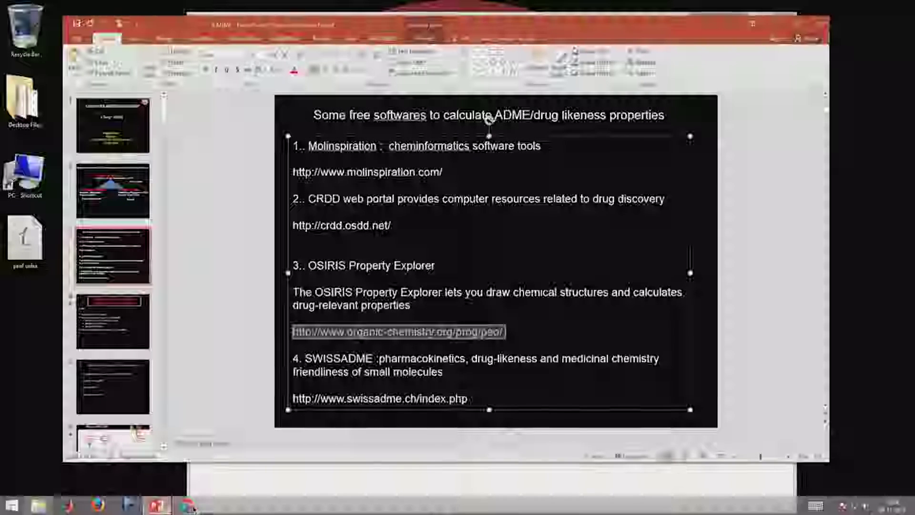
key("alt+Tab")
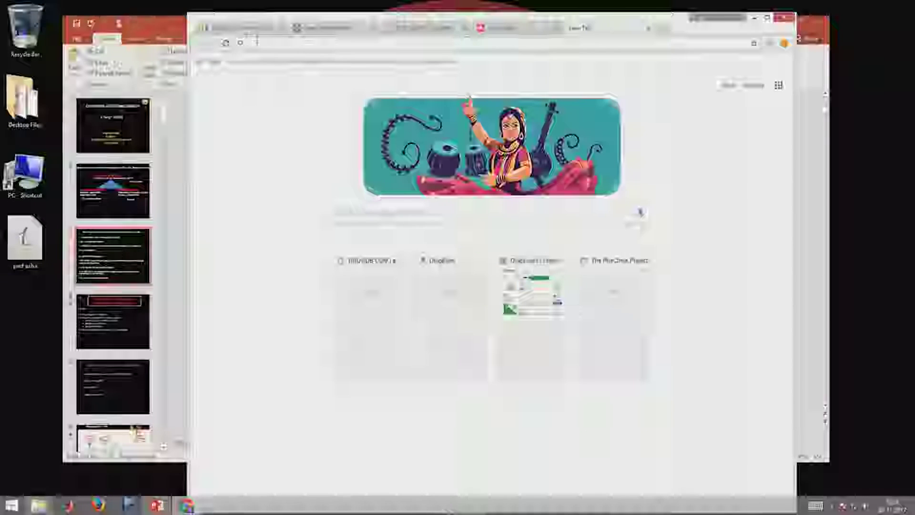
key("ctrl+v")
key("Return")
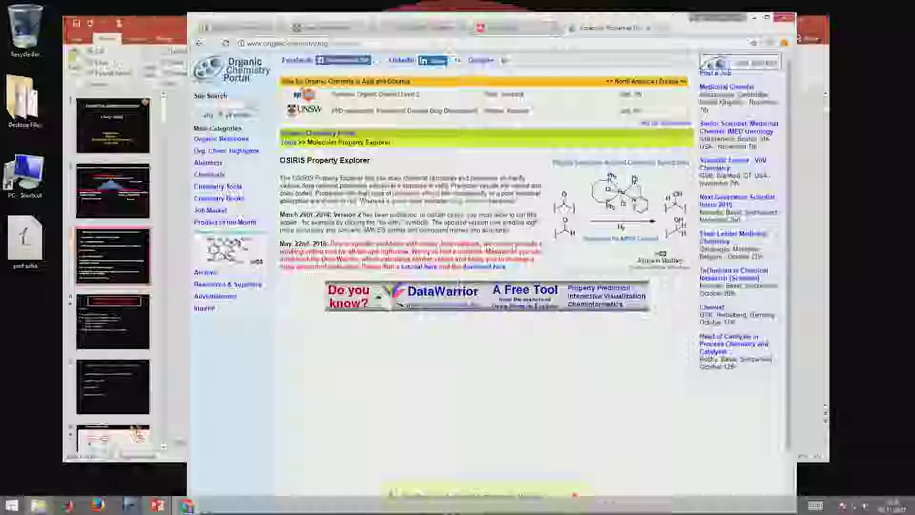
left_click(289, 142)
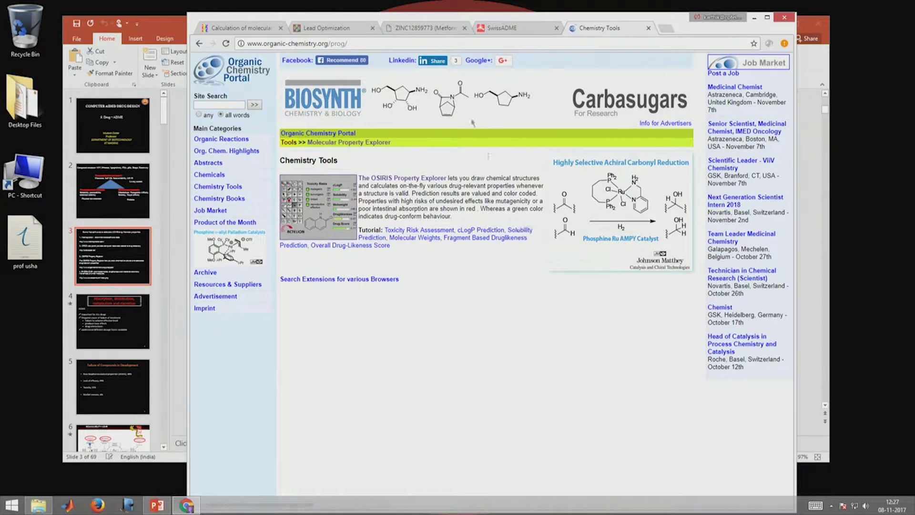
left_click(507, 29)
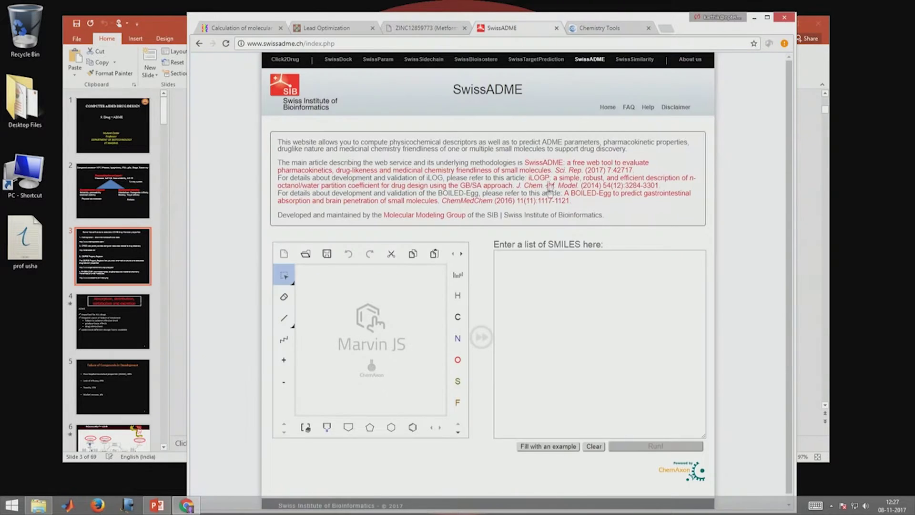
Step: Paste metformin's SMILES from ZINC into SwissADME and run it (C4H11N5, 129.16 g/mol)
left_click(525, 260)
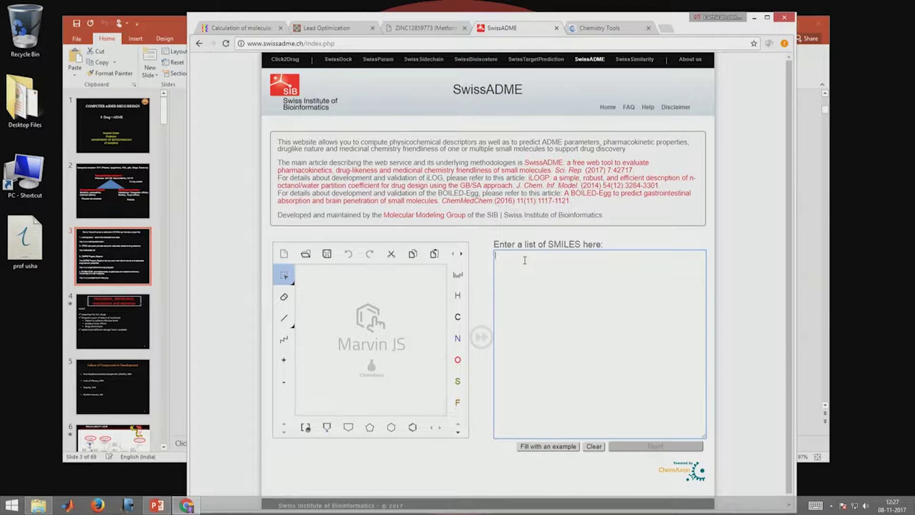
left_click(407, 28)
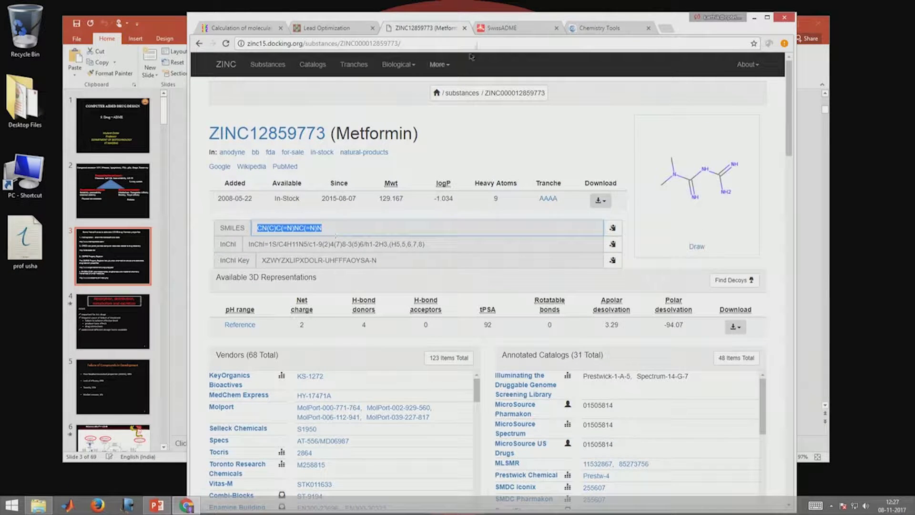
left_click(514, 30)
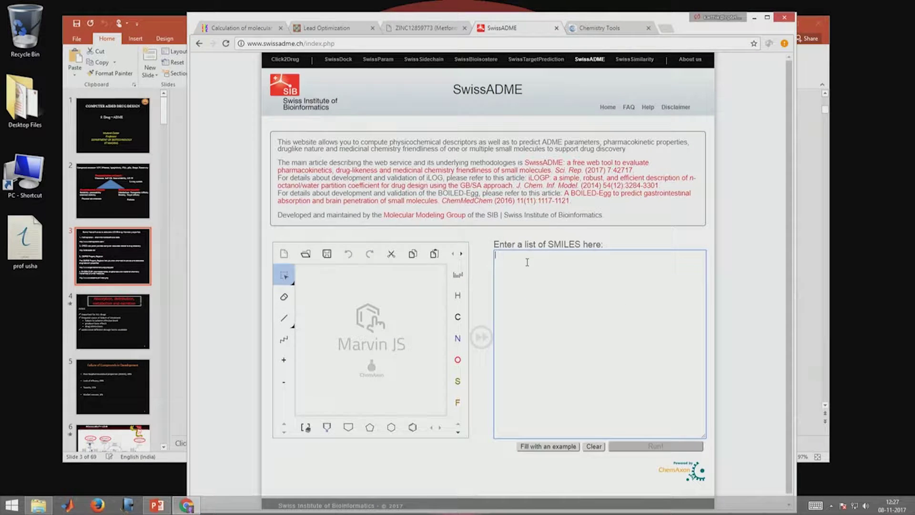
type("CN(C)C(=N)NC(=N)N")
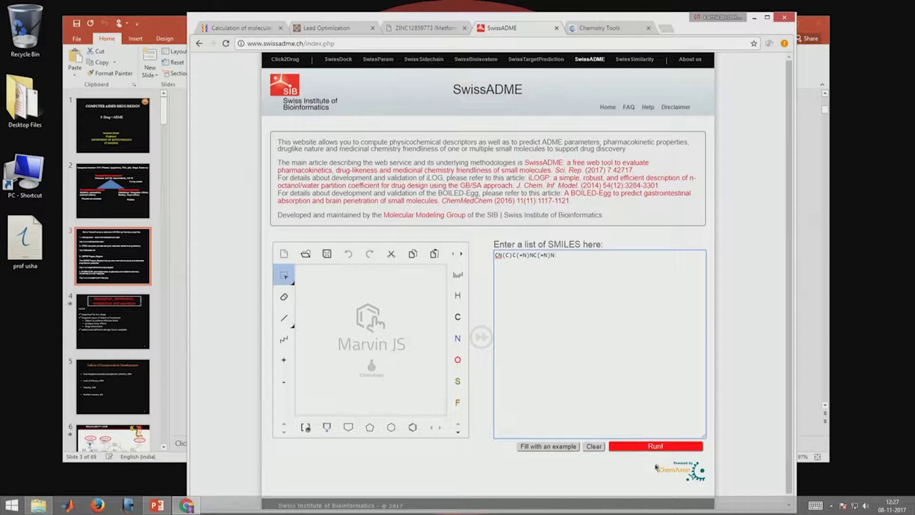
left_click(652, 446)
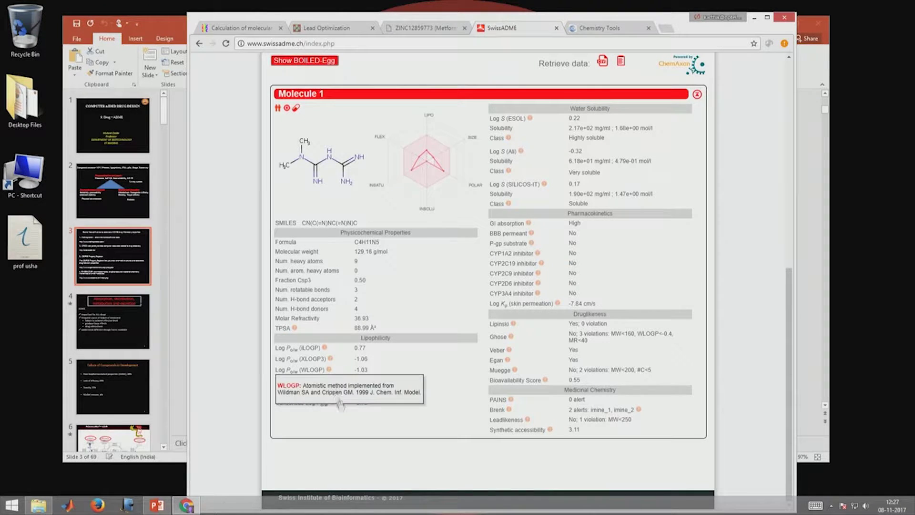
mouse_move(325, 349)
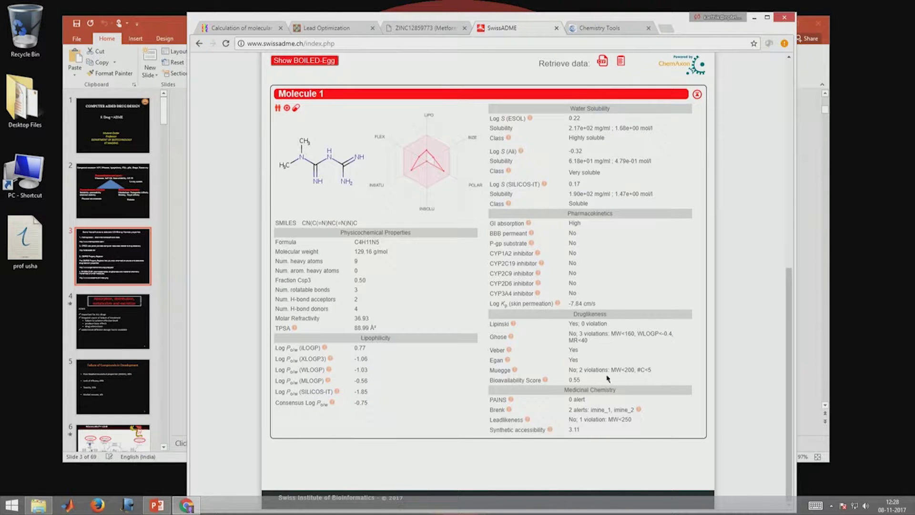
mouse_move(545, 381)
mouse_move(431, 173)
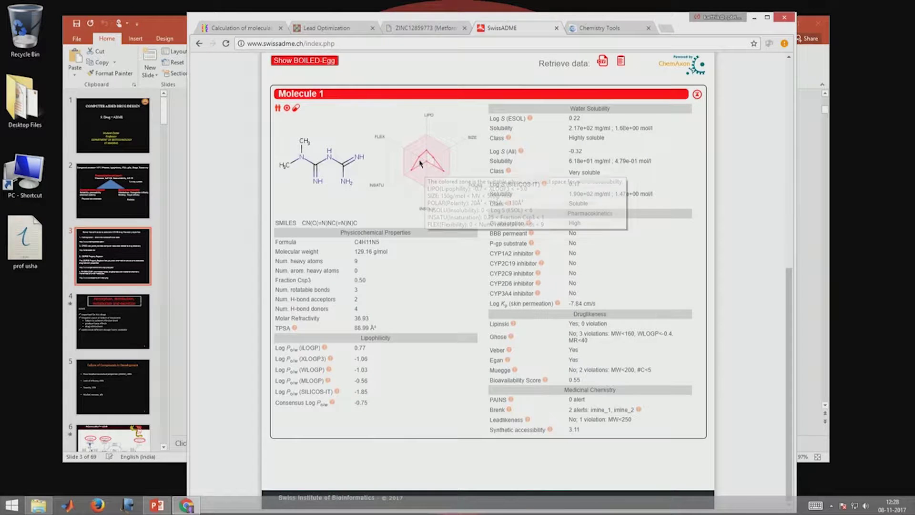